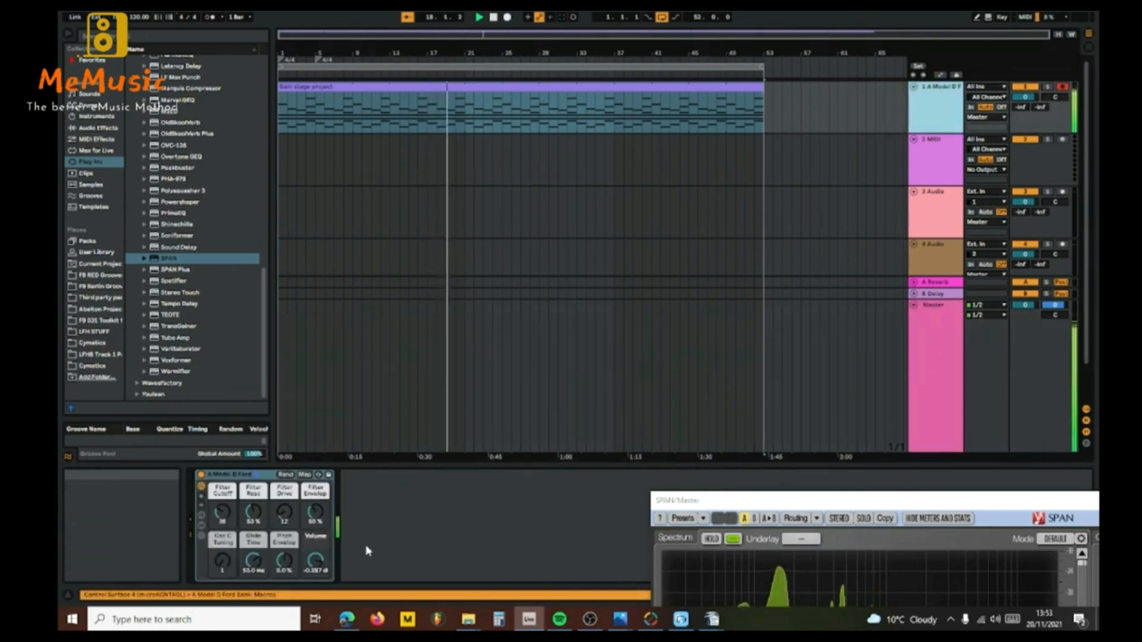
# - Restart playback from the beginning of the arrangement and show the track delay controls in the mixer
pyautogui.doubleClick(493, 18)
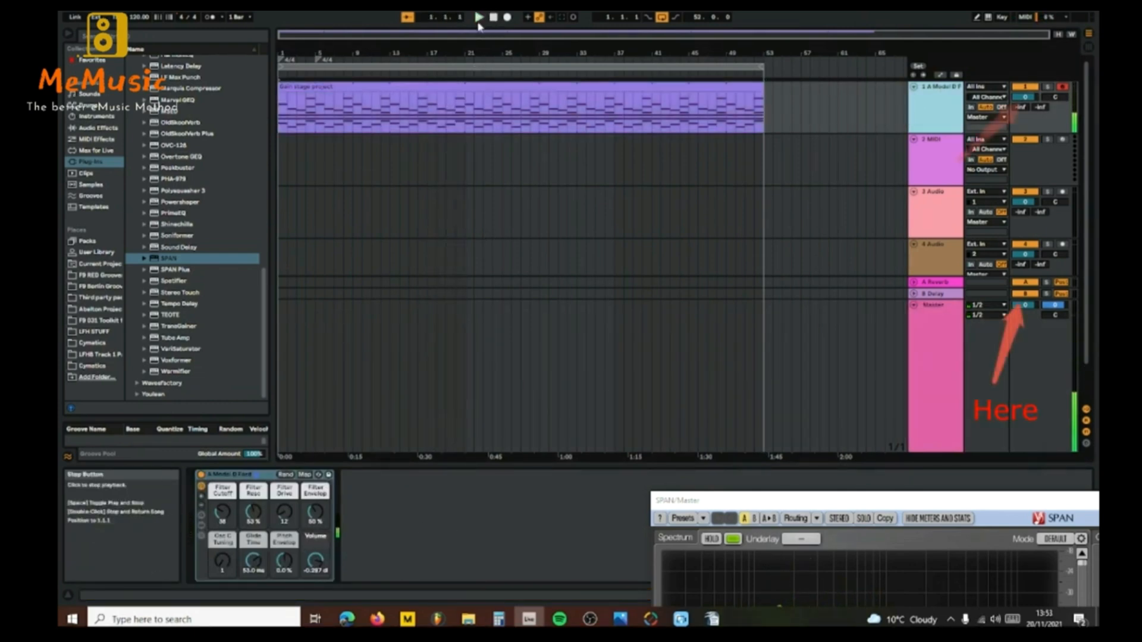
pyautogui.click(479, 18)
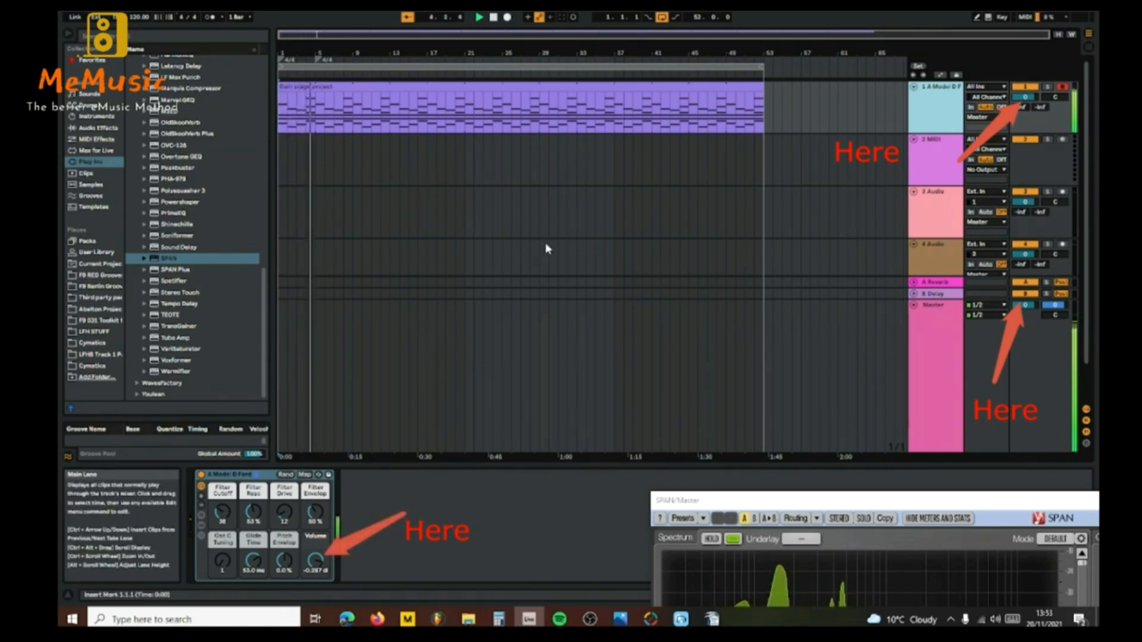
pyautogui.moveTo(784, 505); pyautogui.dragTo(742, 576)
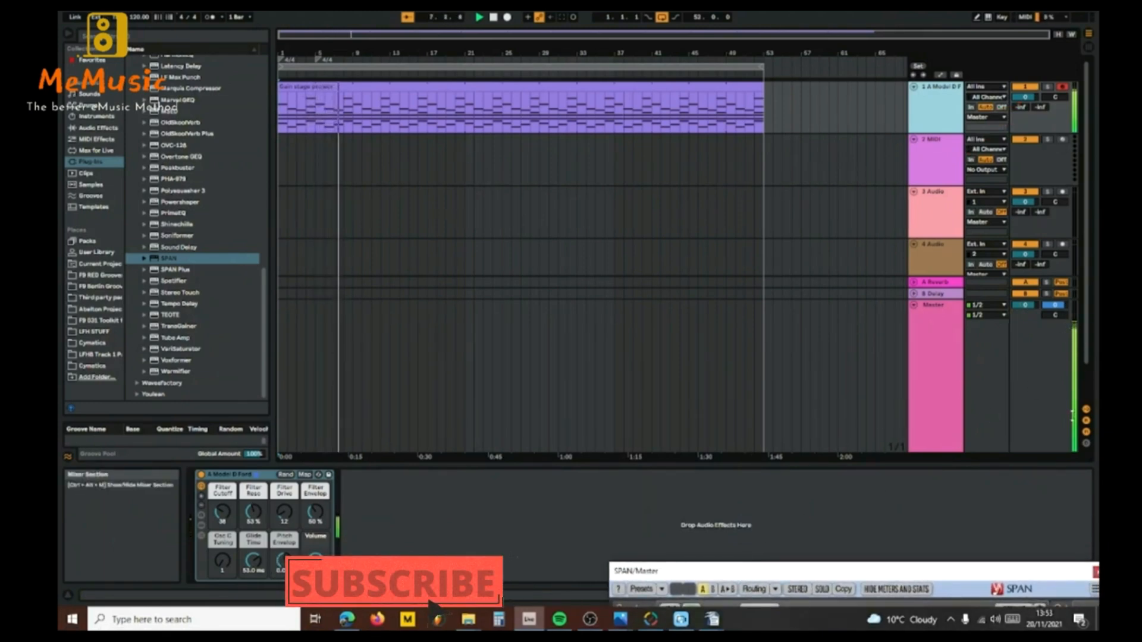
pyautogui.click(1087, 445)
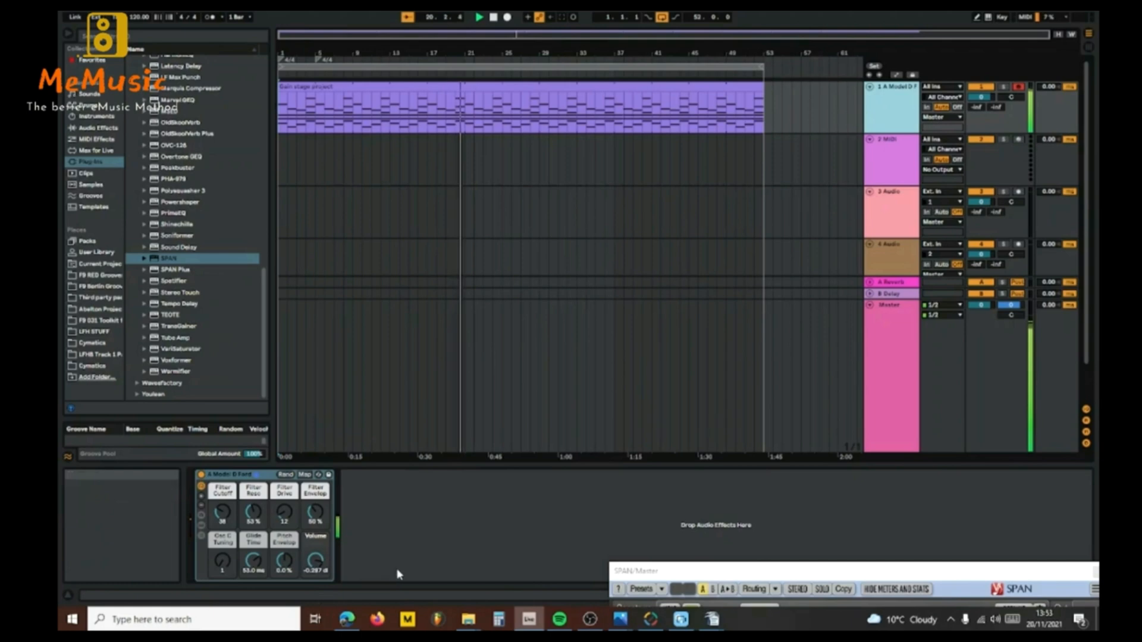
# - With the SPAN analyzer in full view, lower the A Model D Ford rack's Volume to about -18.6 dB and reset SPAN's statistics
pyautogui.moveTo(736, 575); pyautogui.dragTo(716, 257)
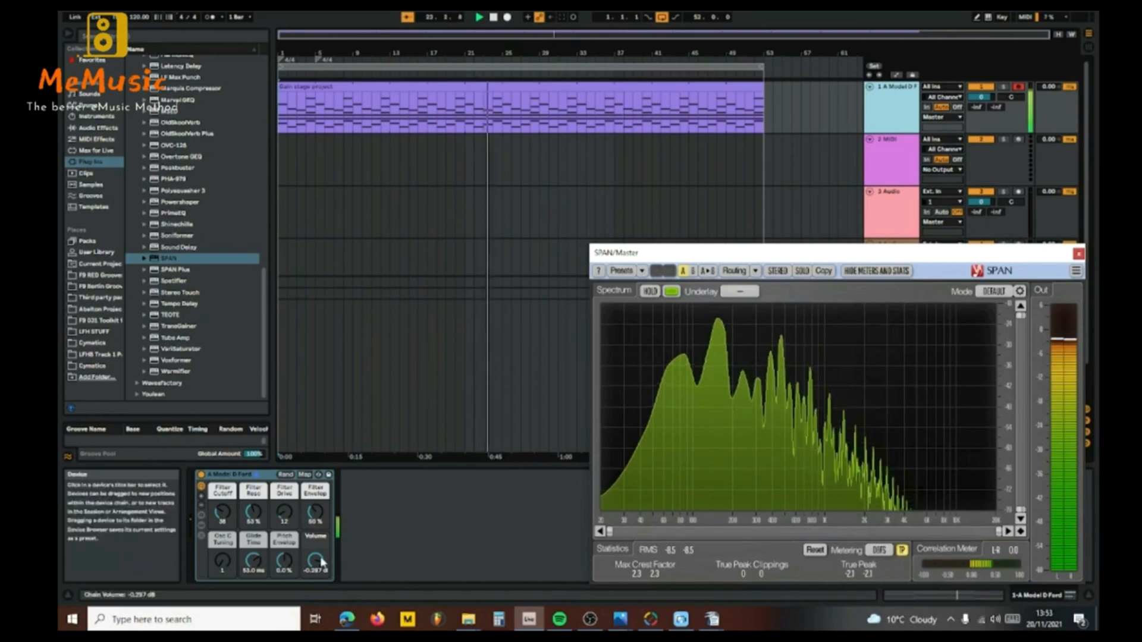
pyautogui.moveTo(315, 561); pyautogui.dragTo(316, 524)
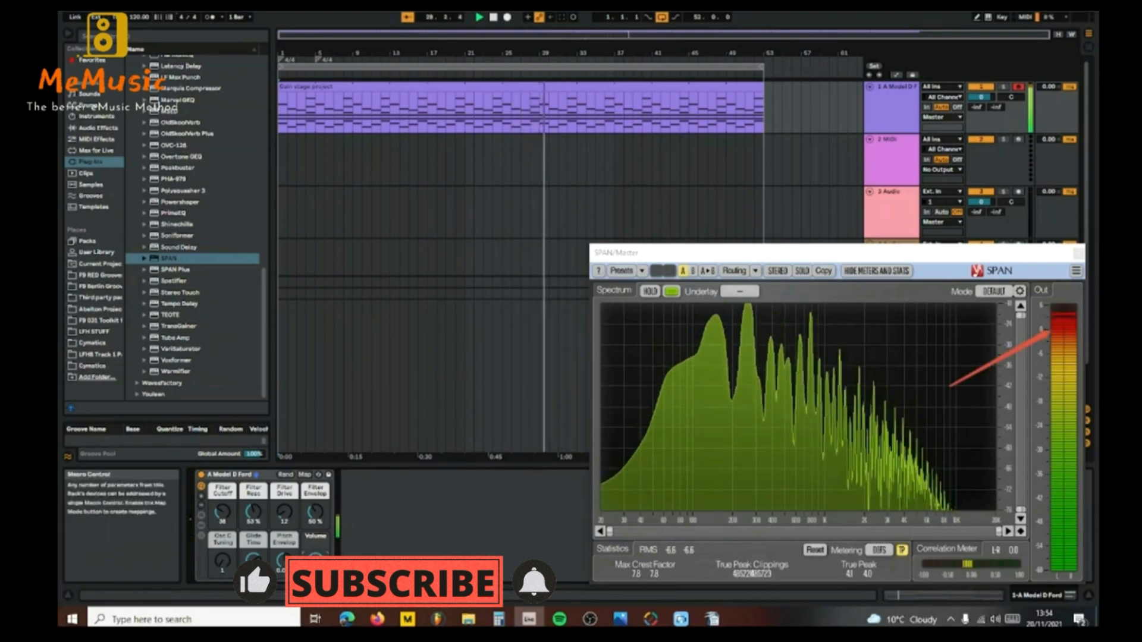
pyautogui.moveTo(315, 561)
pyautogui.mouseDown()
pyautogui.moveTo(316, 582)
pyautogui.moveTo(315, 573)
pyautogui.mouseUp()
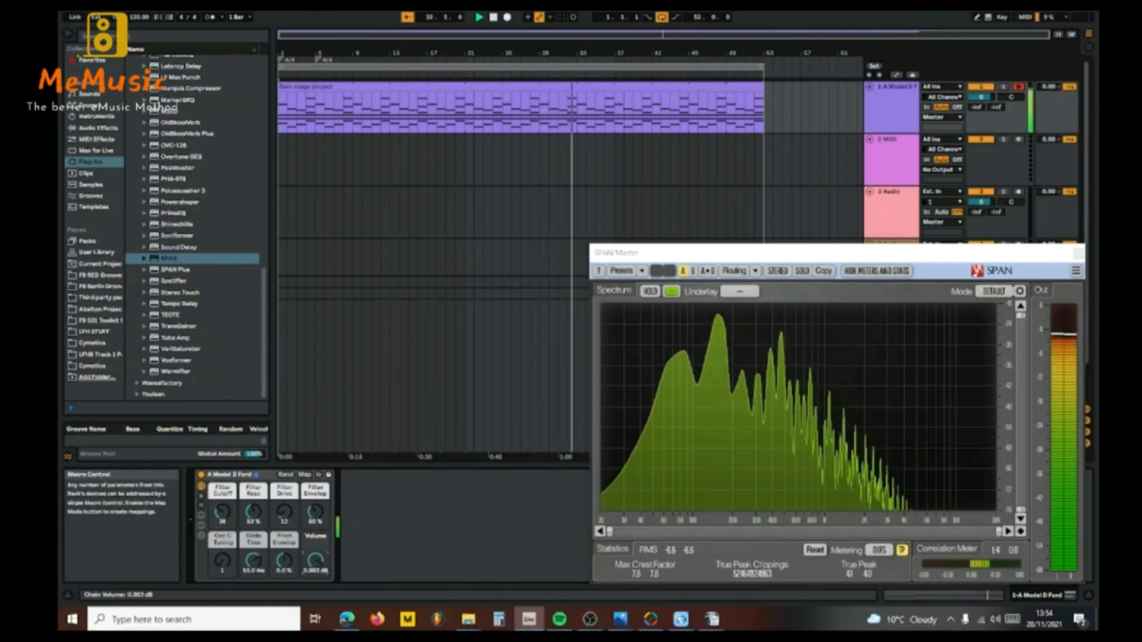
pyautogui.moveTo(316, 574); pyautogui.dragTo(315, 576)
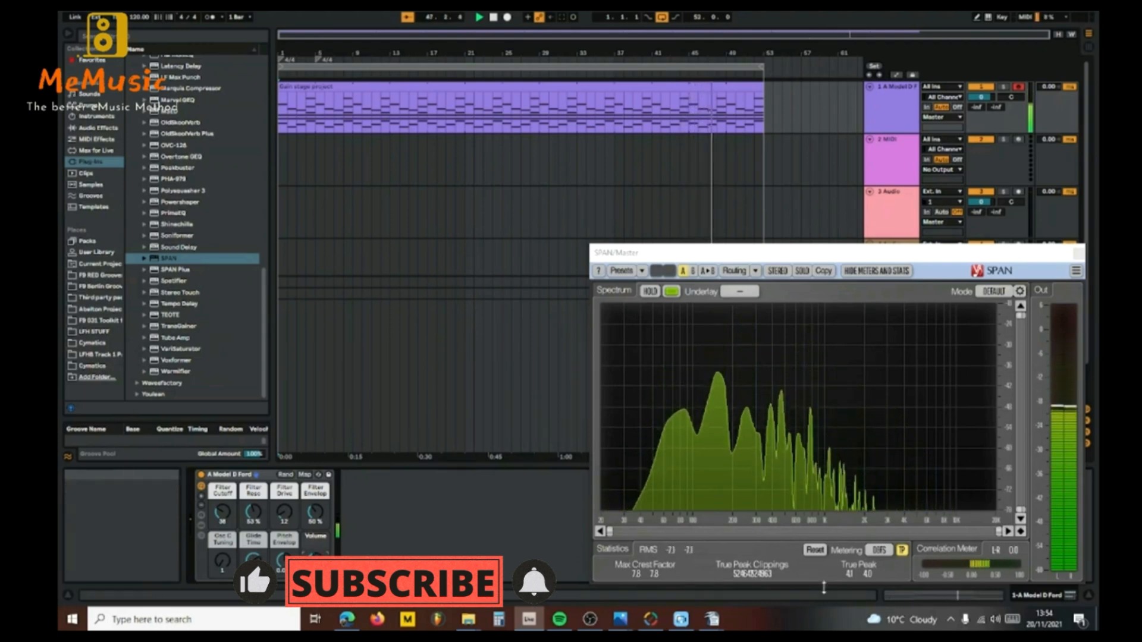
pyautogui.click(824, 552)
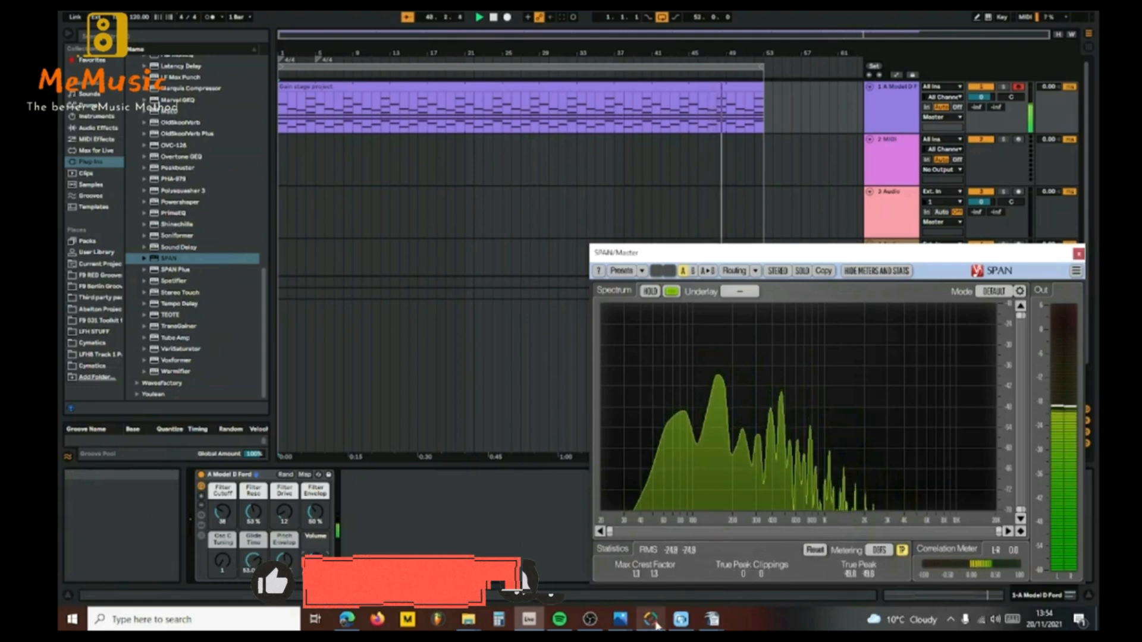
pyautogui.moveTo(317, 562); pyautogui.dragTo(316, 572)
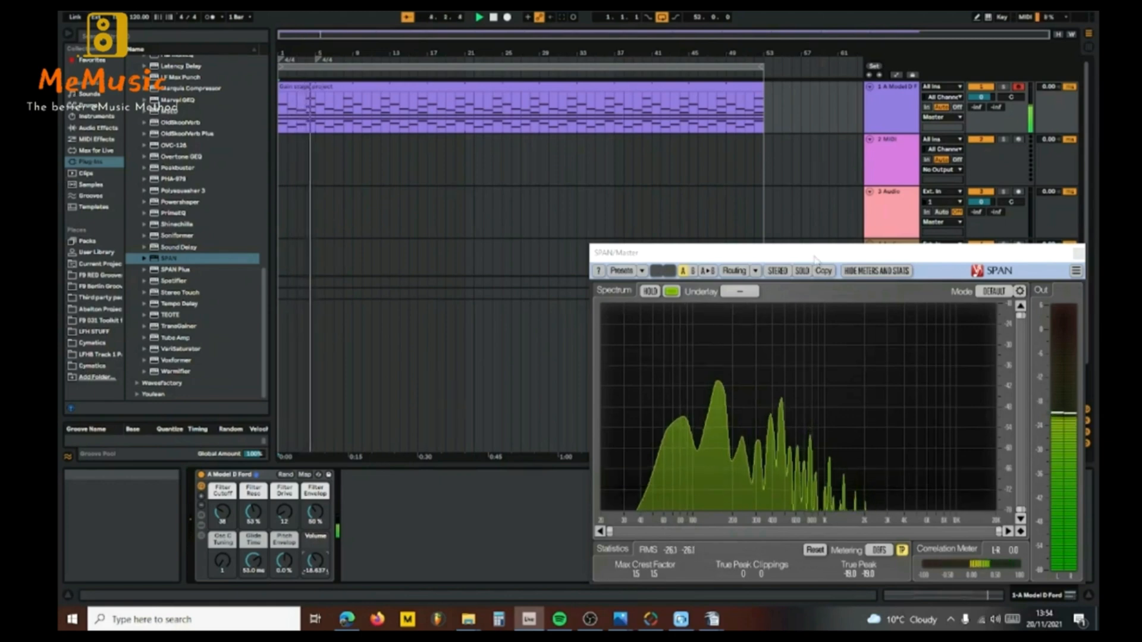
# - View the Master track's device chain and its SPAN analyzer display, ending with playback stopped
pyautogui.moveTo(816, 260); pyautogui.dragTo(788, 510)
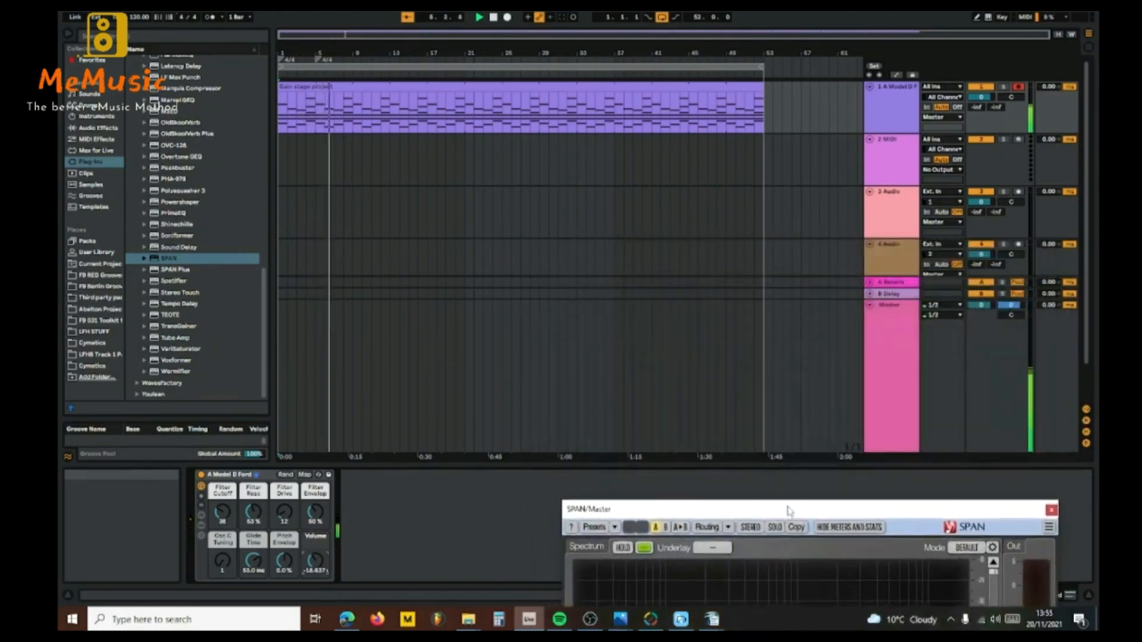
pyautogui.click(886, 315)
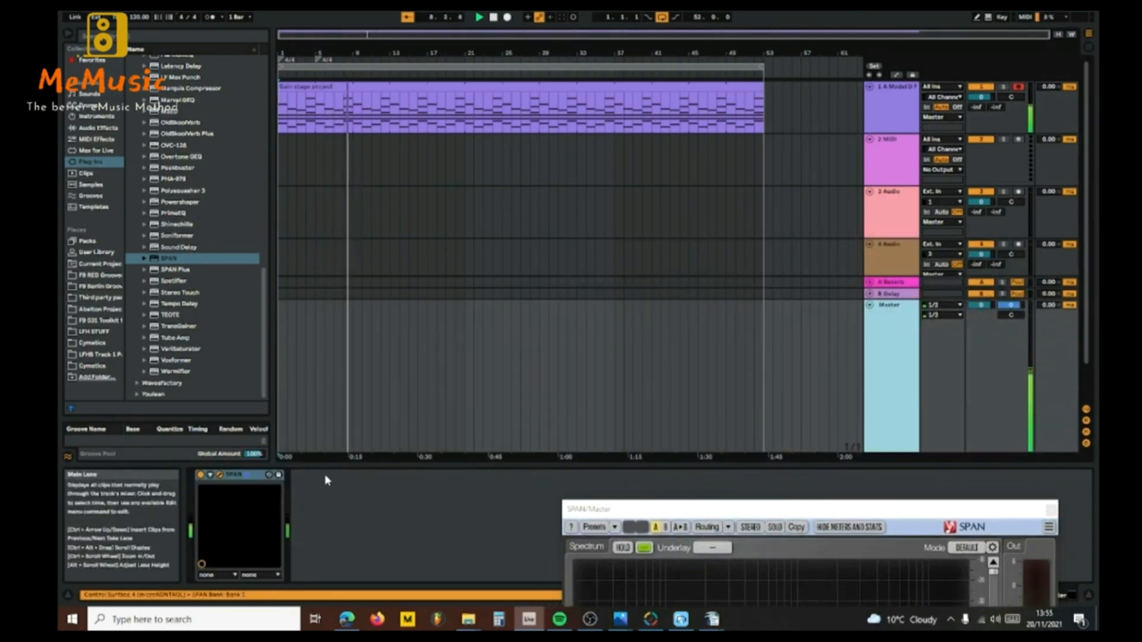
pyautogui.moveTo(733, 515); pyautogui.dragTo(748, 244)
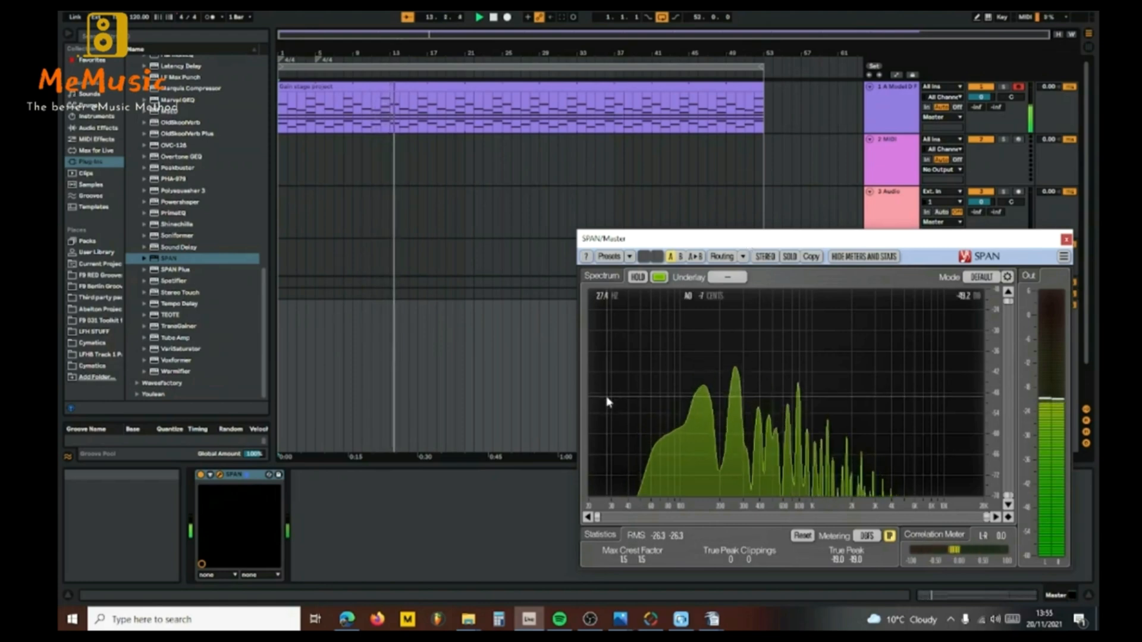
pyautogui.moveTo(775, 244); pyautogui.dragTo(786, 355)
pyautogui.click(493, 18)
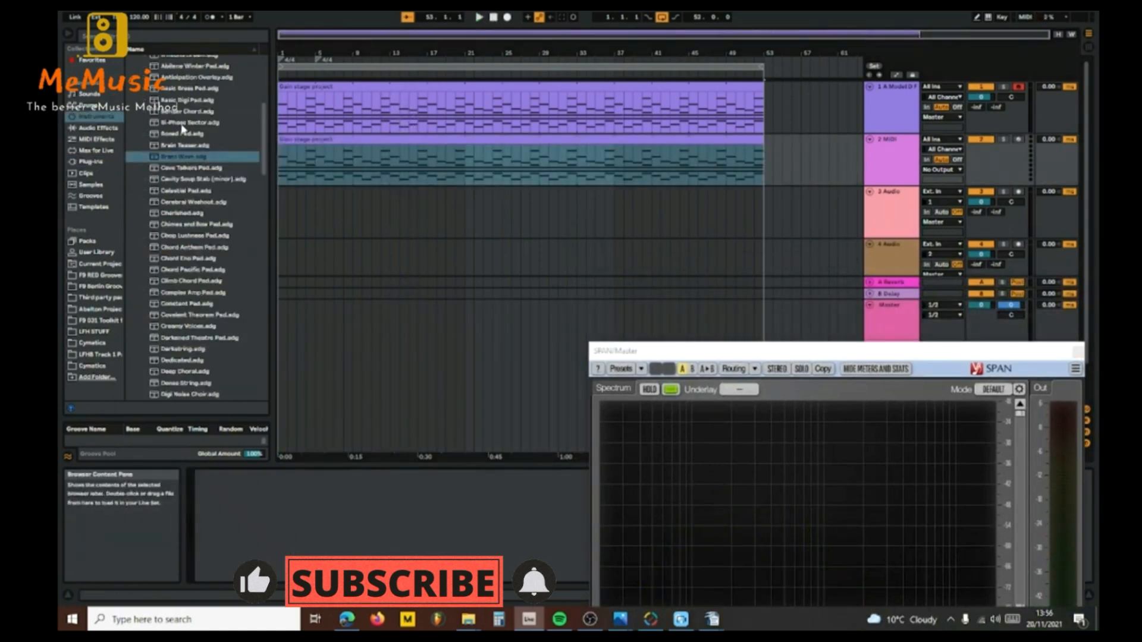
# - Load the Bi-Phase Sector pad onto the second MIDI track and play the arrangement with SPAN's meters fully visible
pyautogui.click(182, 123)
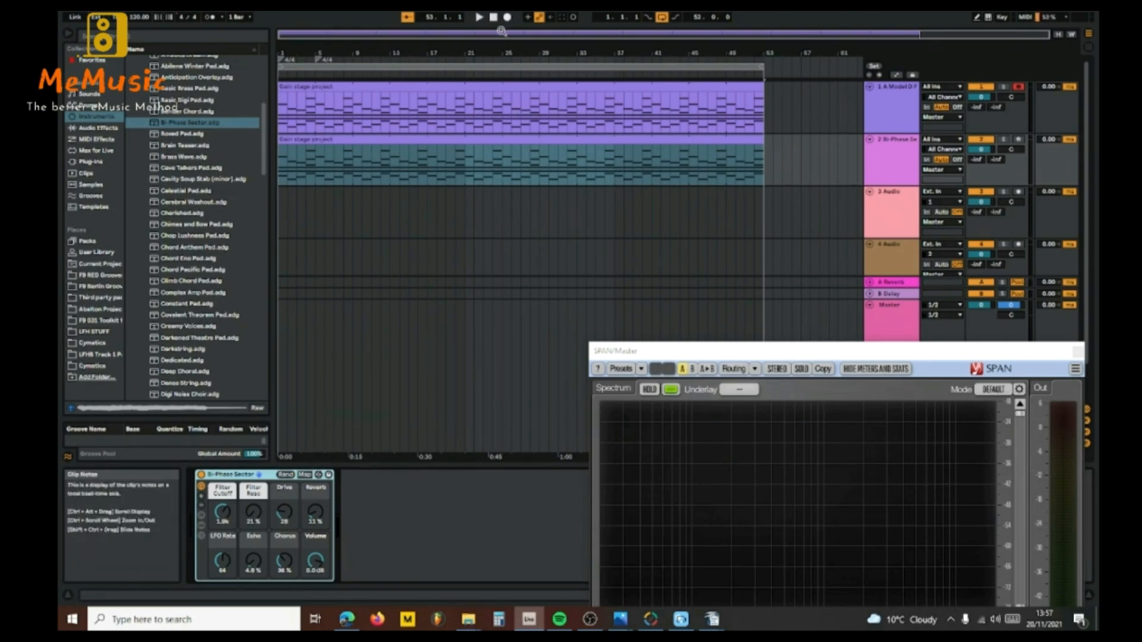
pyautogui.click(480, 18)
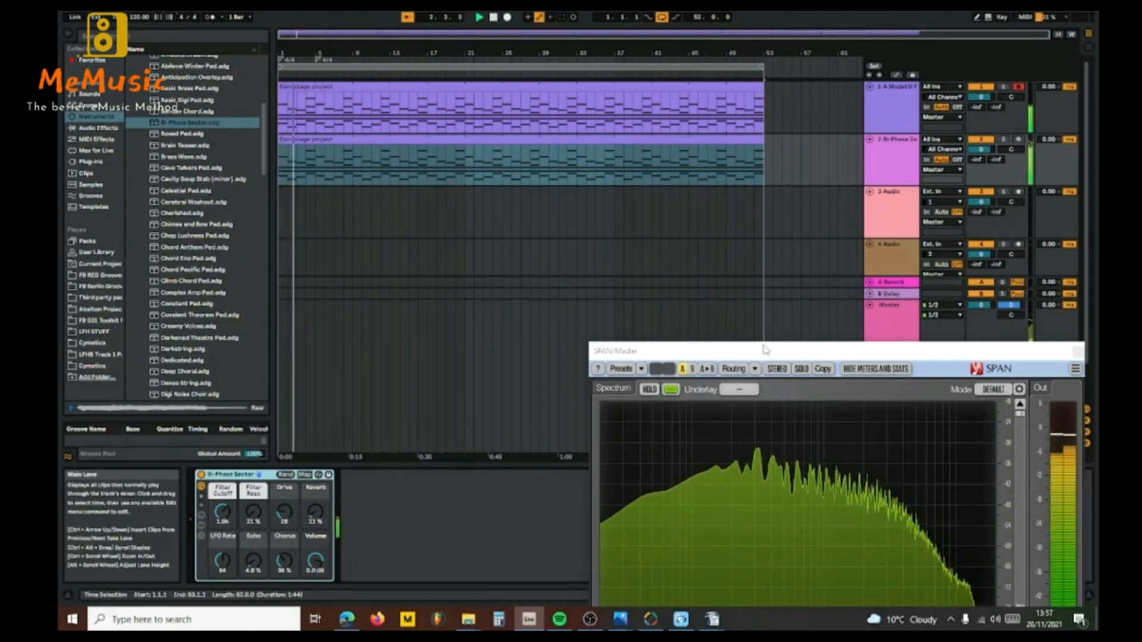
pyautogui.moveTo(771, 348); pyautogui.dragTo(748, 232)
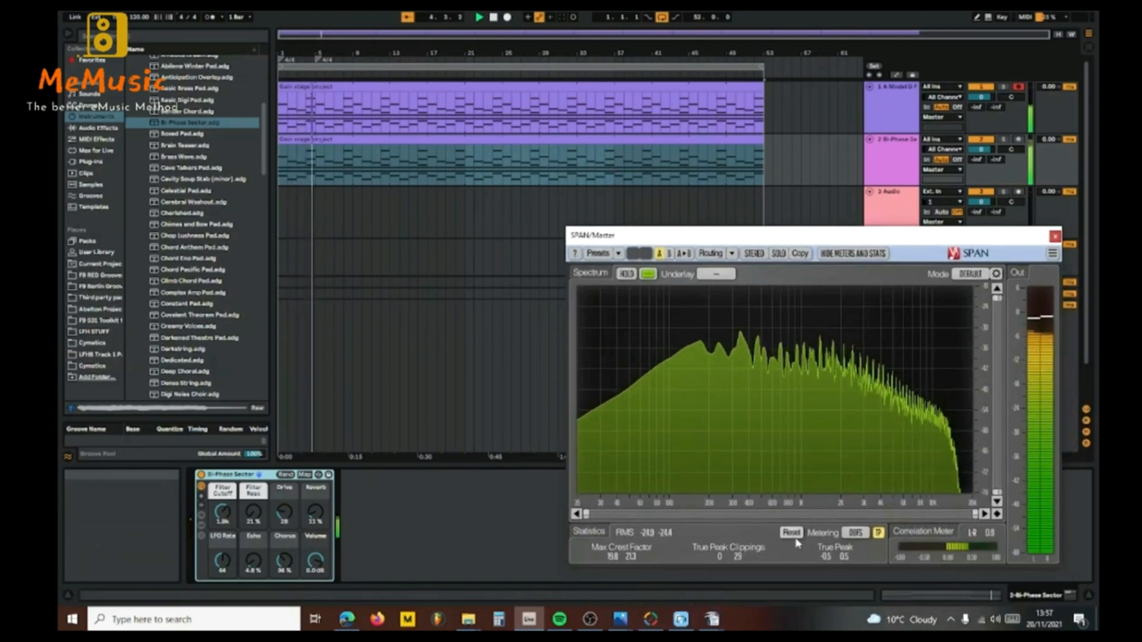
# - Lower the Bi-Phase Sector rack's Volume in line with the first synth's level and reset SPAN's statistics
pyautogui.moveTo(315, 561); pyautogui.dragTo(315, 603)
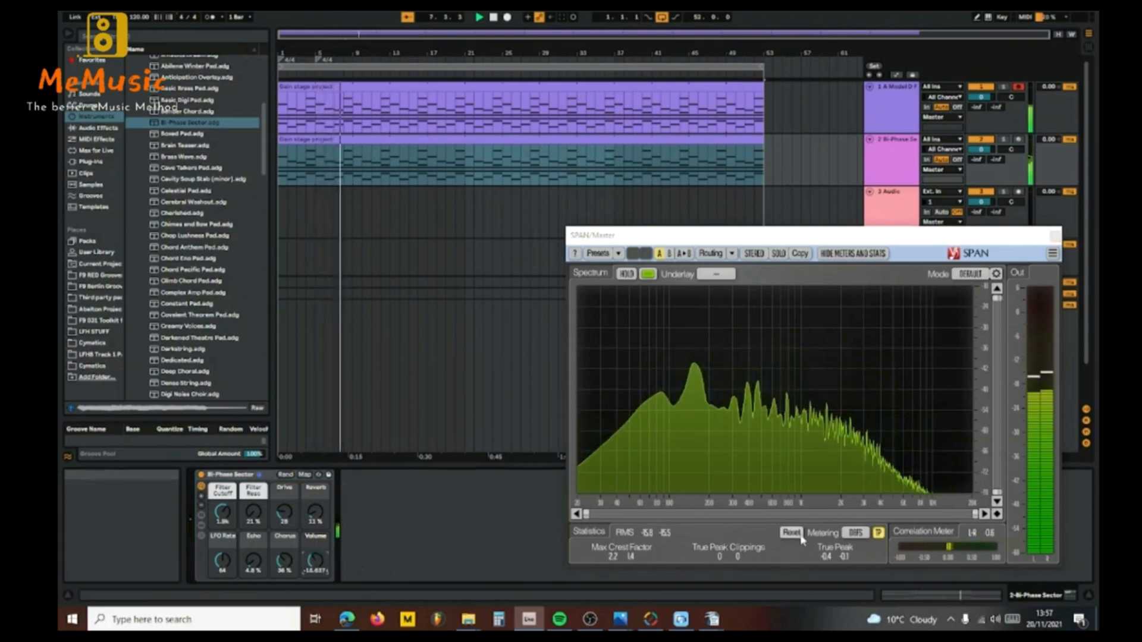
pyautogui.moveTo(315, 561); pyautogui.dragTo(315, 570)
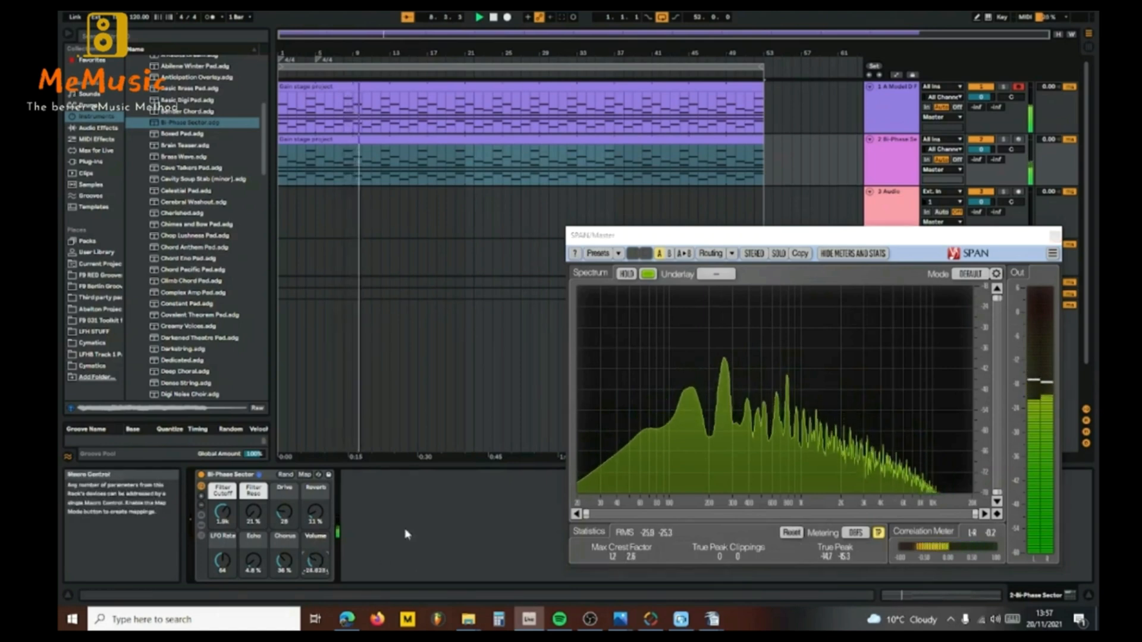
pyautogui.click(792, 533)
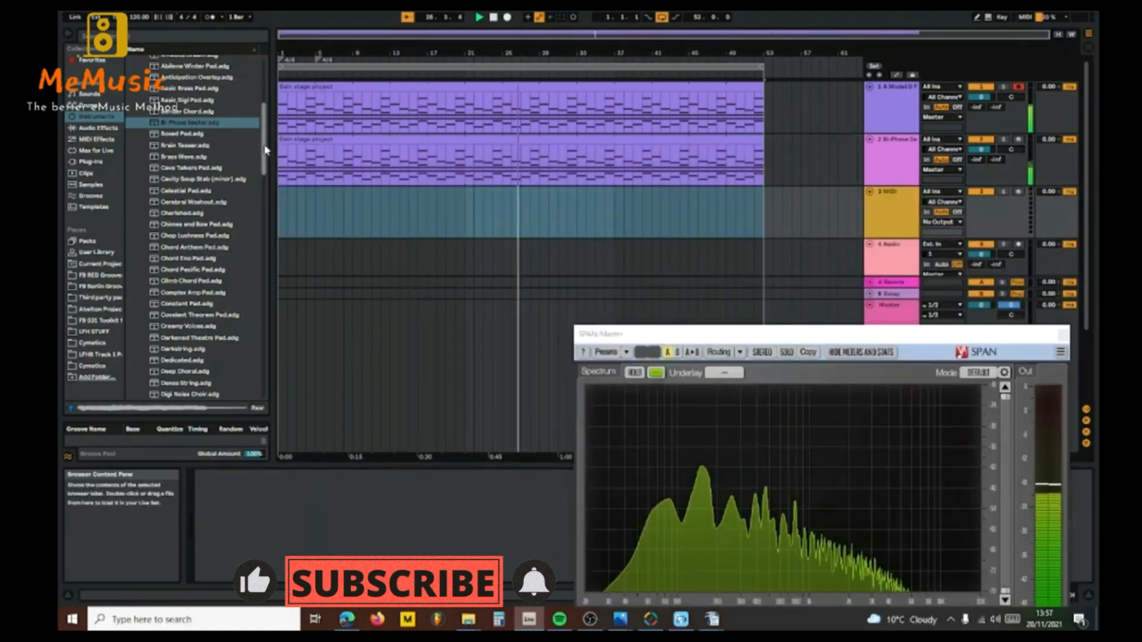
# - Load the M Tron Strings preset from the Instrument Rack Strings category onto the third MIDI track
pyautogui.scroll(6, 196, 196)
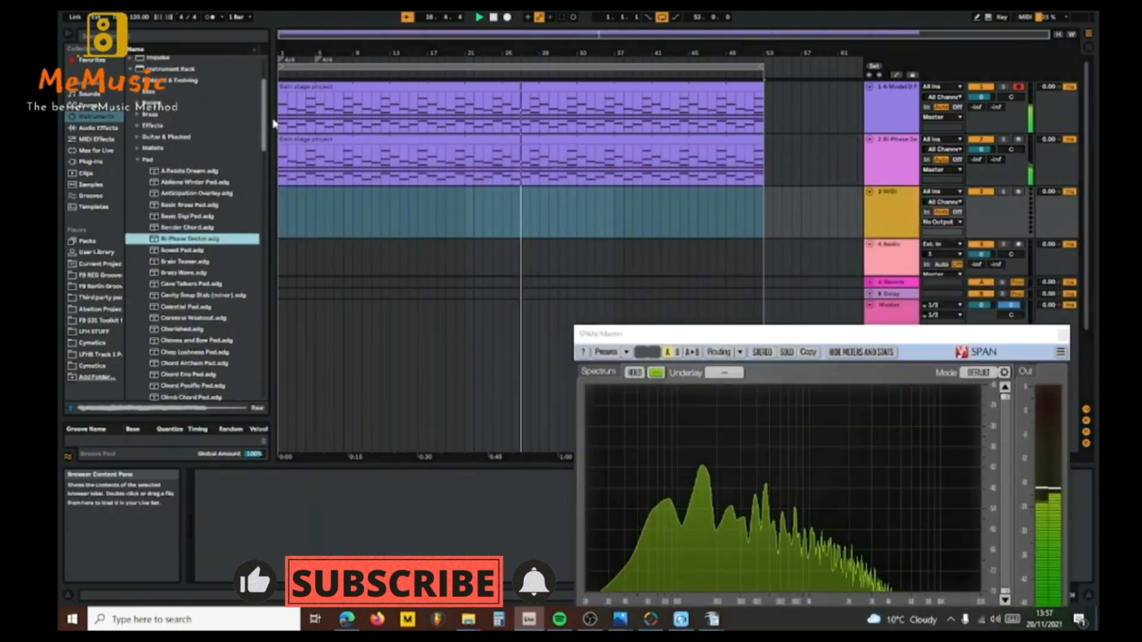
pyautogui.click(143, 233)
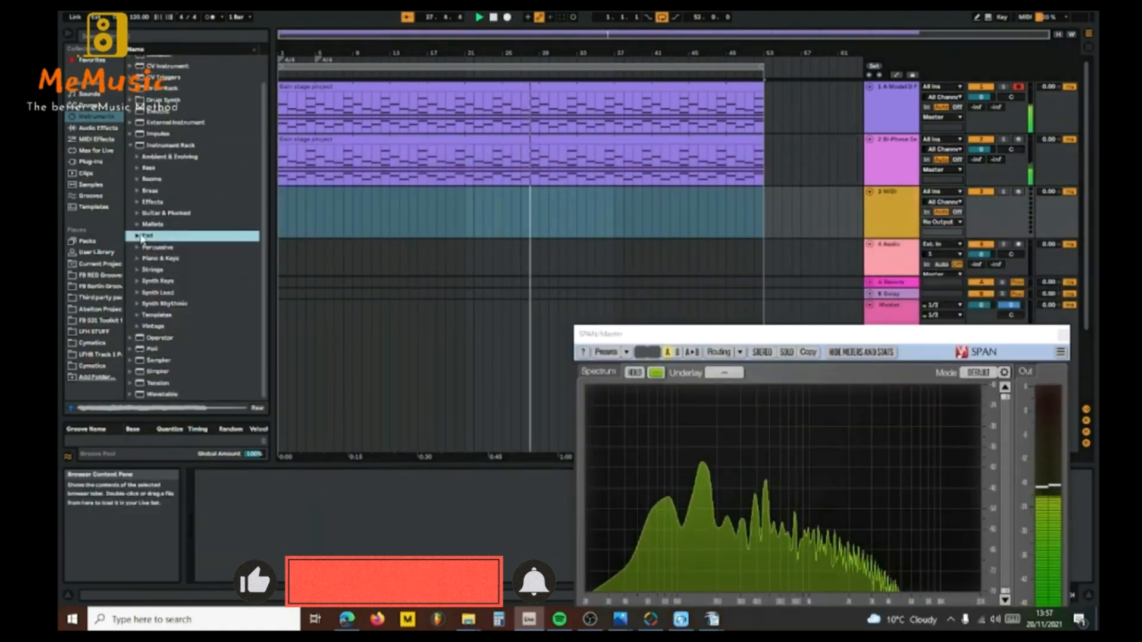
pyautogui.click(138, 270)
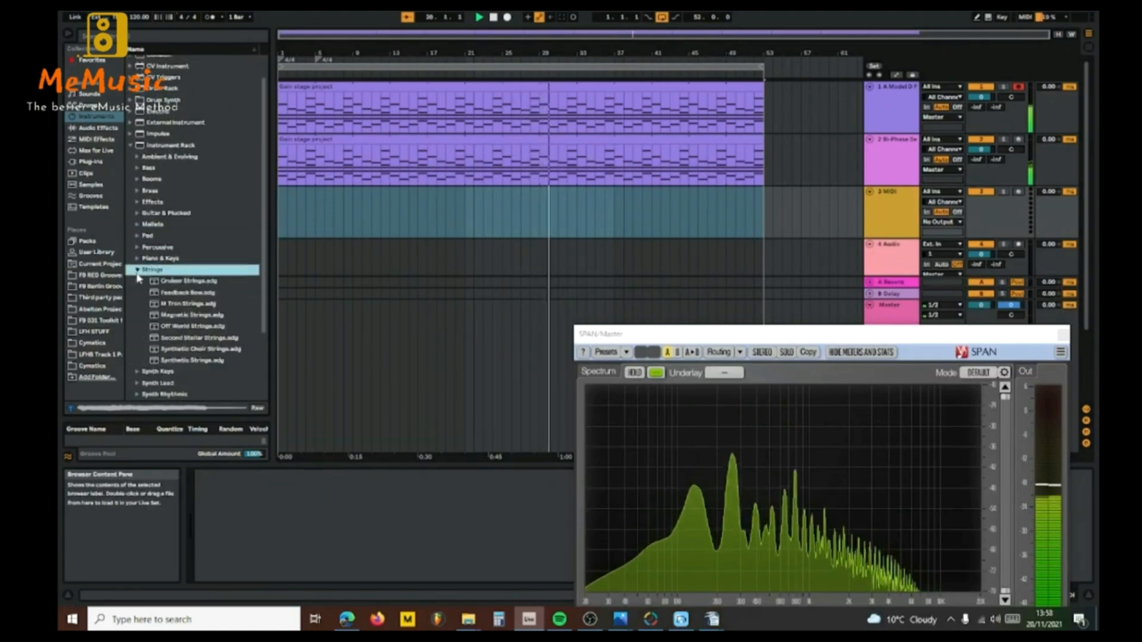
pyautogui.click(185, 305)
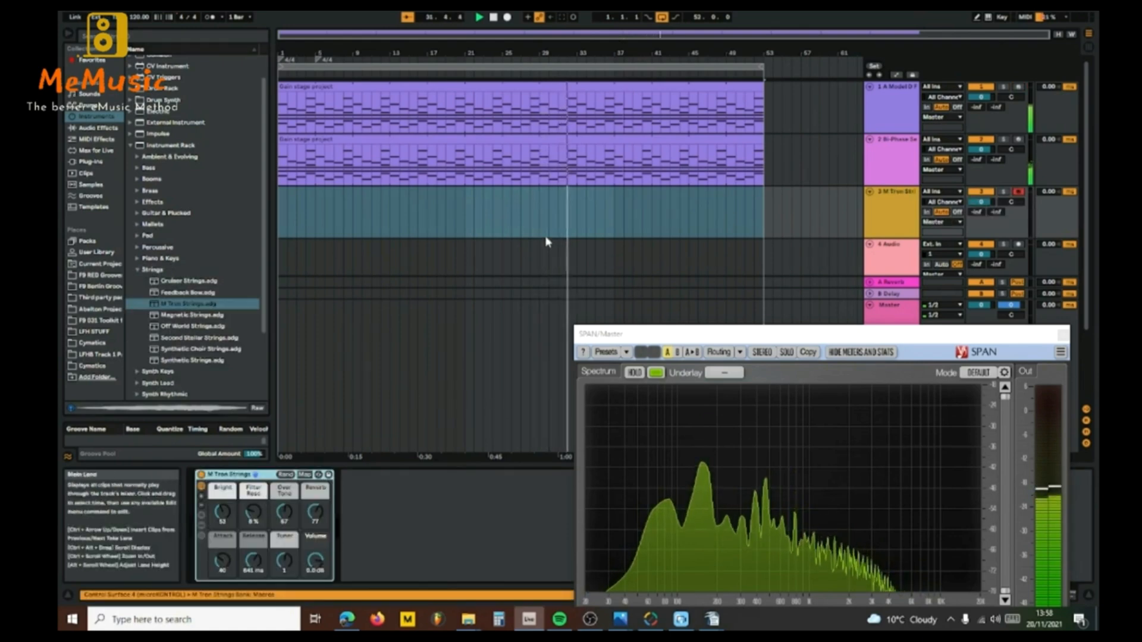
# - Paste the Gain stage project clip at the start of the M Tron Strings track and solo that track
pyautogui.click(280, 212)
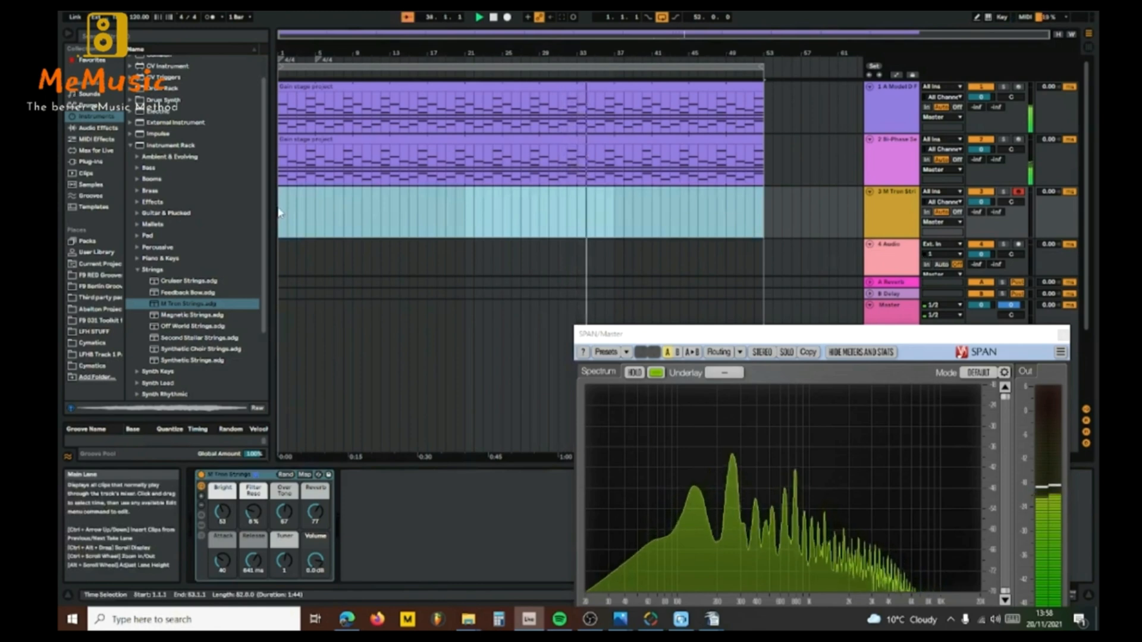
pyautogui.hotkey('ctrl', 'v')
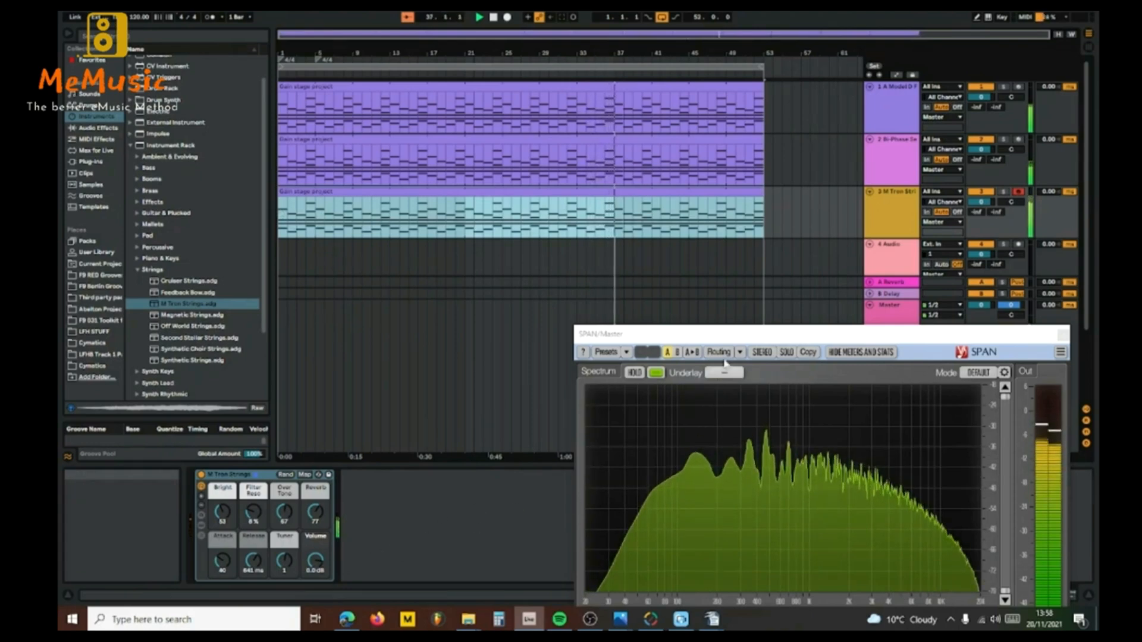
pyautogui.moveTo(727, 337); pyautogui.dragTo(732, 235)
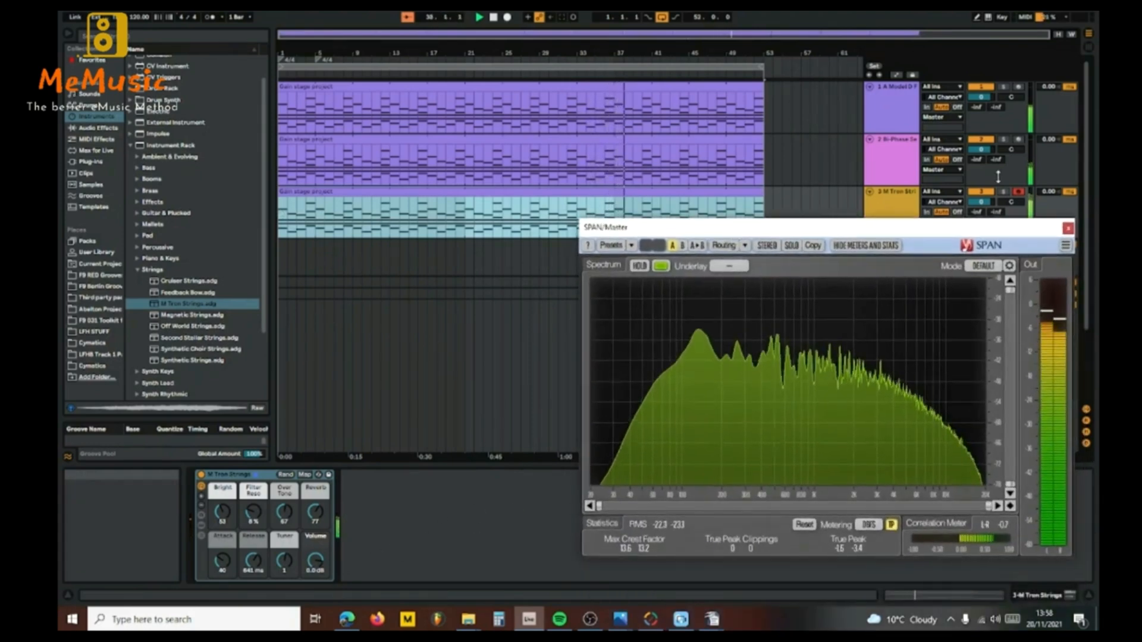
pyautogui.moveTo(1022, 235); pyautogui.dragTo(1013, 291)
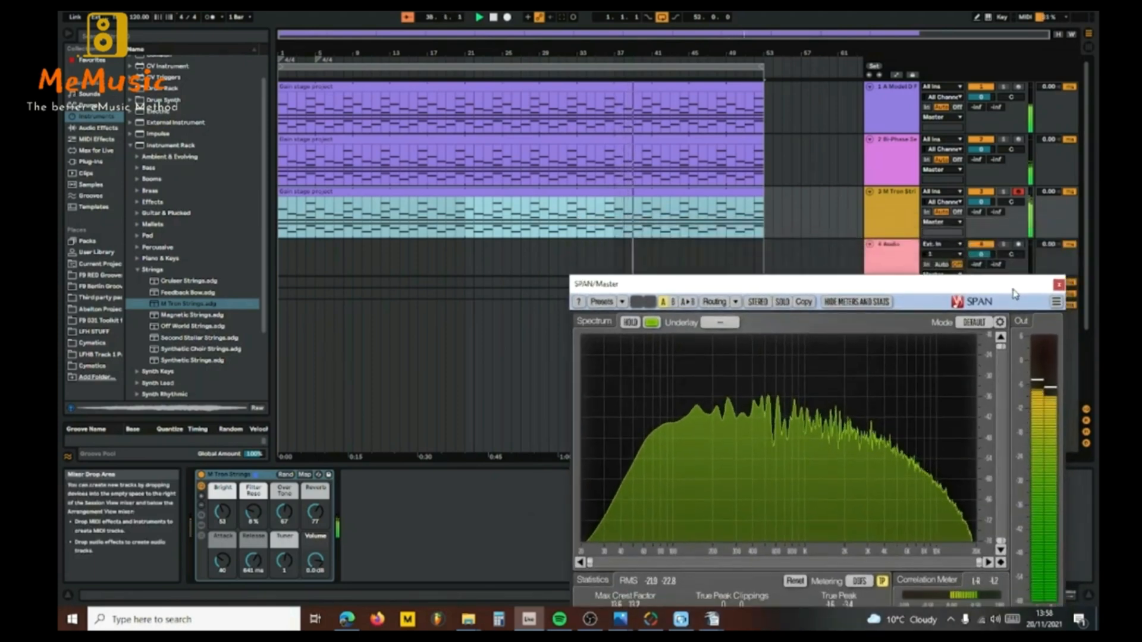
pyautogui.click(1002, 191)
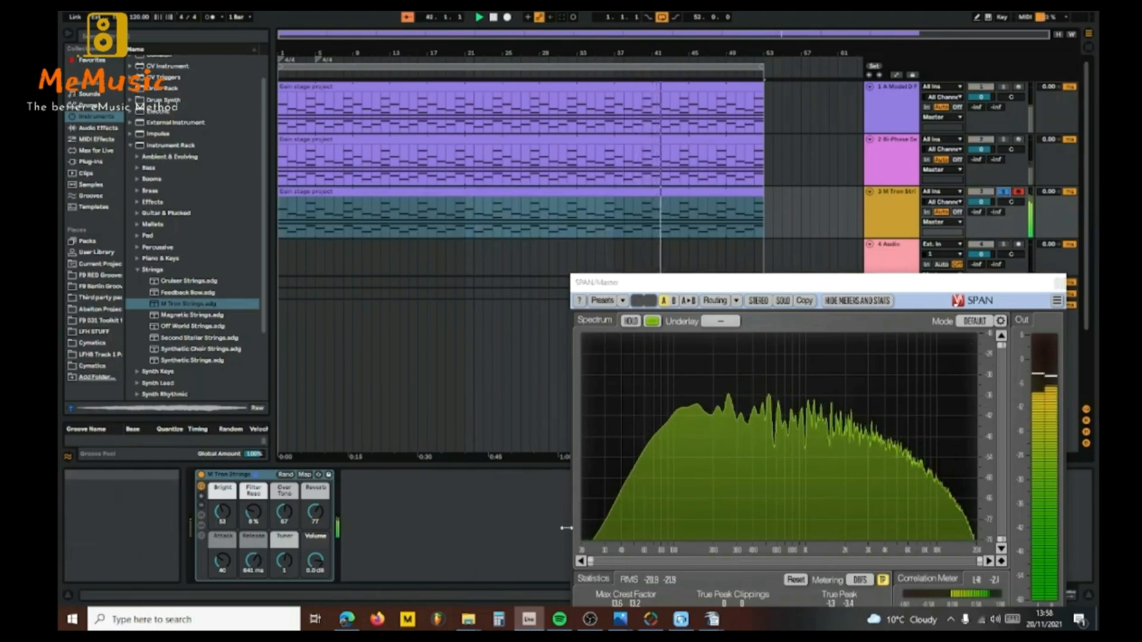
# - Lower the M Tron Strings rack's Volume to about -14.5 dB, resetting SPAN's statistics to check the level
pyautogui.moveTo(816, 287); pyautogui.dragTo(828, 252)
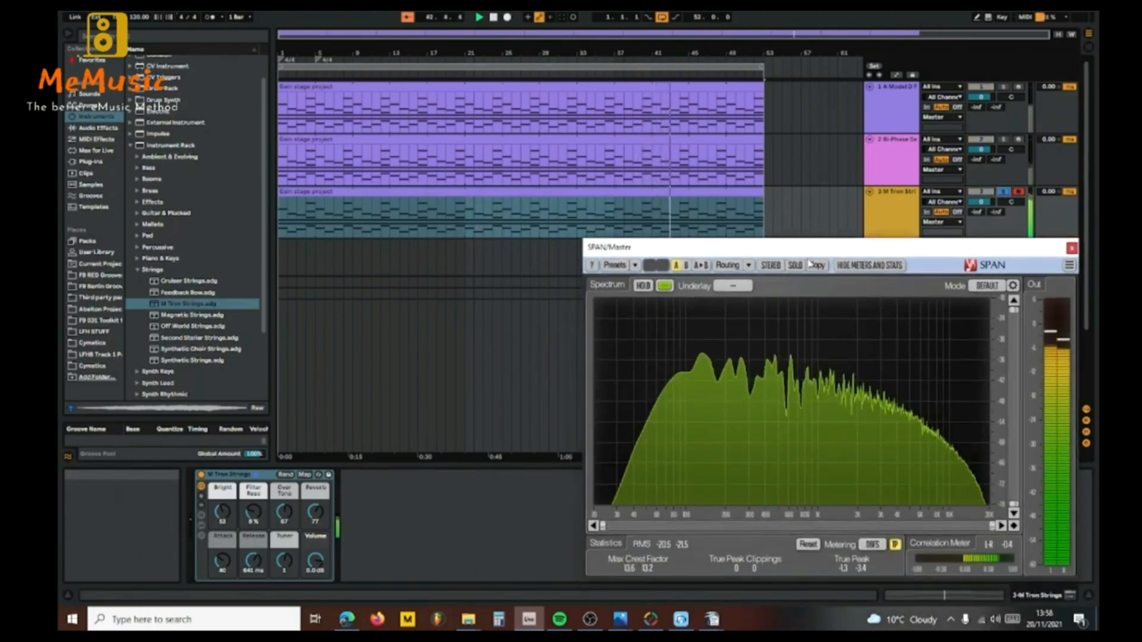
pyautogui.moveTo(319, 573); pyautogui.dragTo(320, 589)
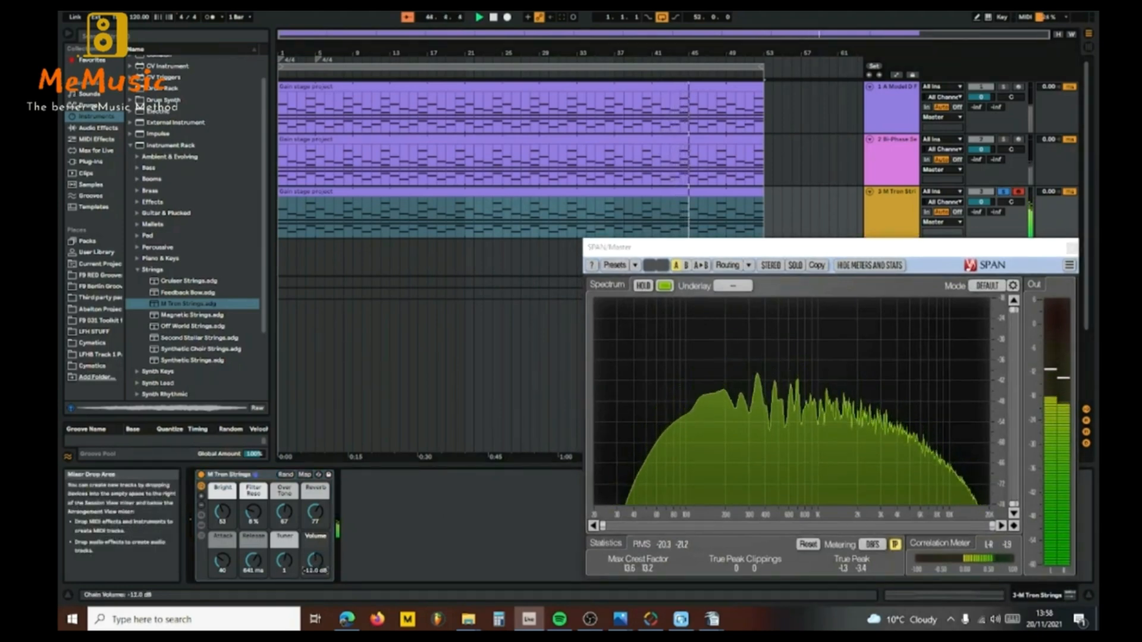
pyautogui.click(806, 547)
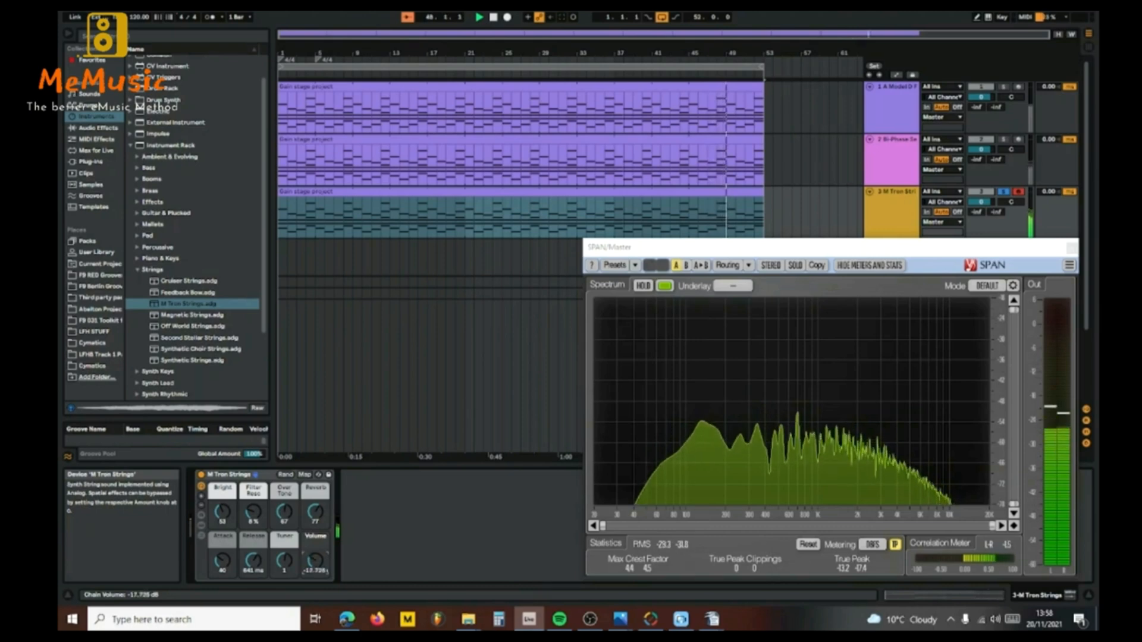
pyautogui.click(807, 546)
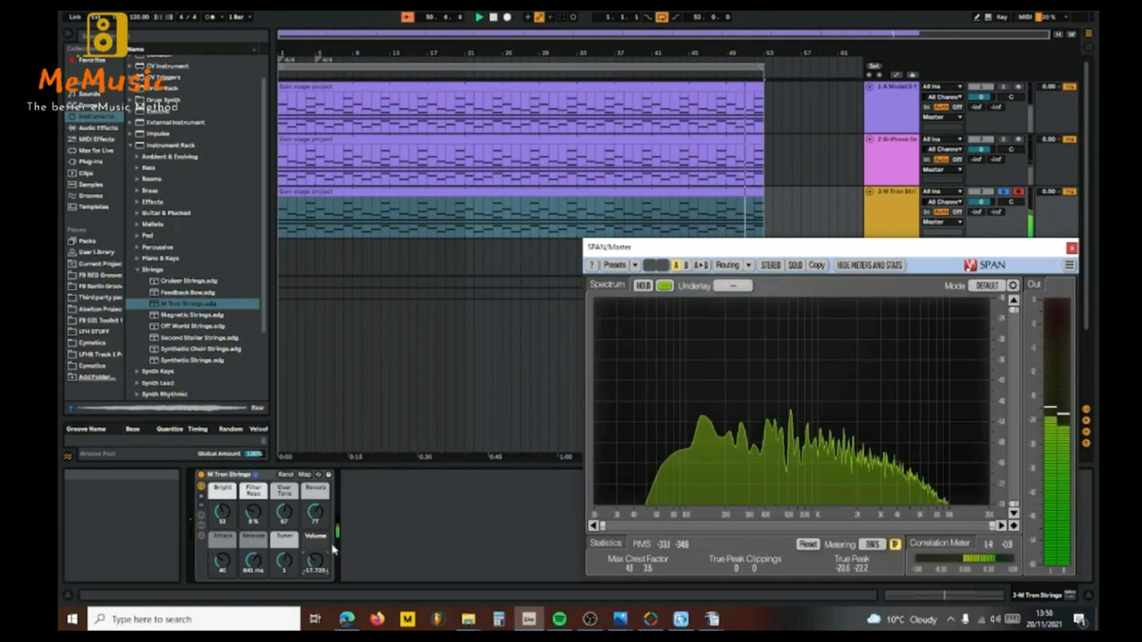
pyautogui.moveTo(314, 565); pyautogui.dragTo(314, 561)
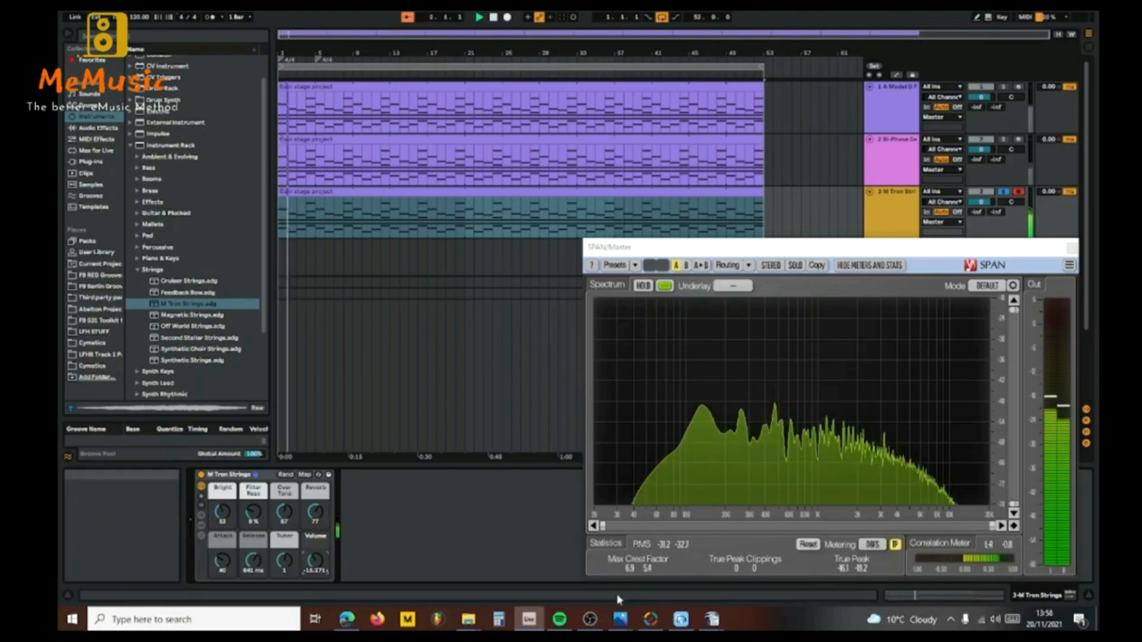
pyautogui.moveTo(319, 560); pyautogui.dragTo(319, 552)
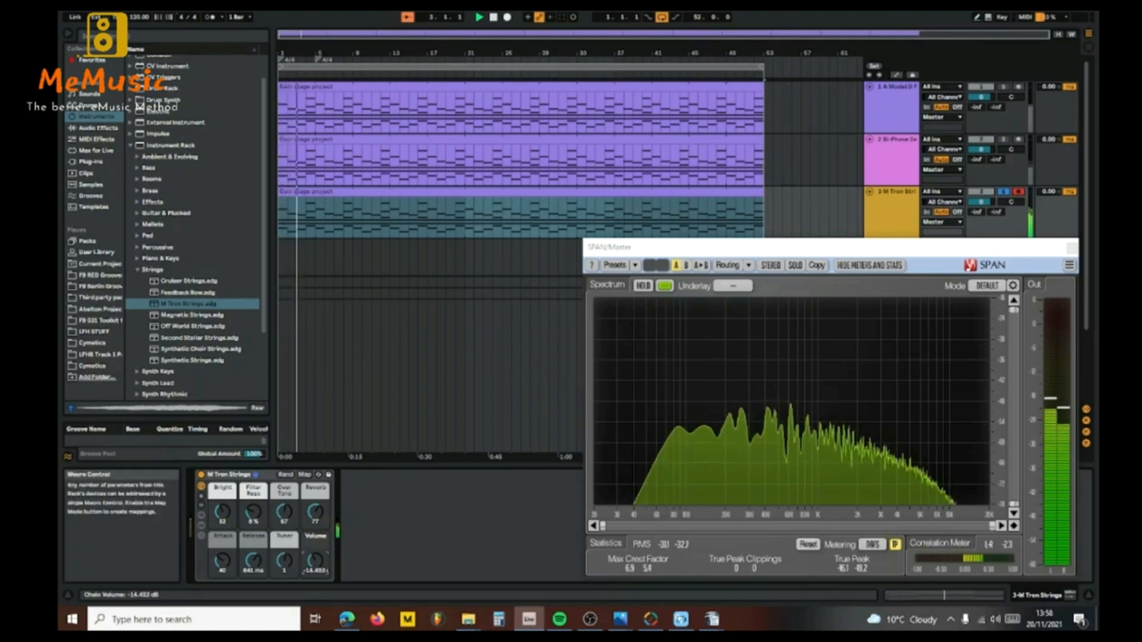
# - Fine-tune the M Tron Strings rack's Volume in small increments to match the other synths' level, resetting SPAN's statistics between adjustments
pyautogui.click(813, 545)
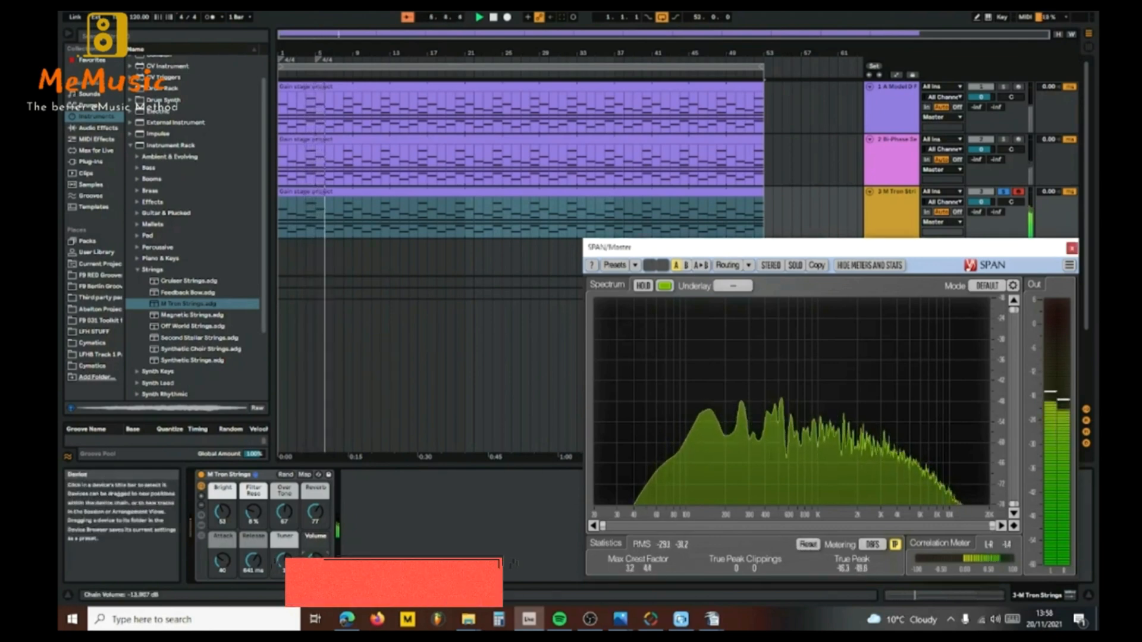
pyautogui.moveTo(315, 561); pyautogui.dragTo(316, 556)
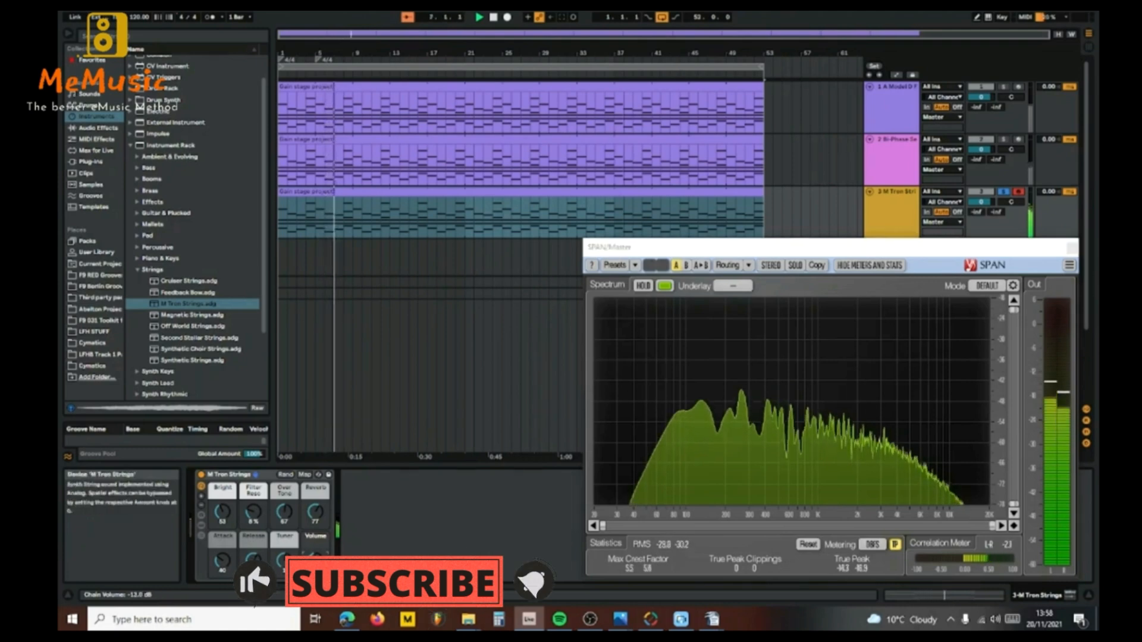
pyautogui.click(808, 545)
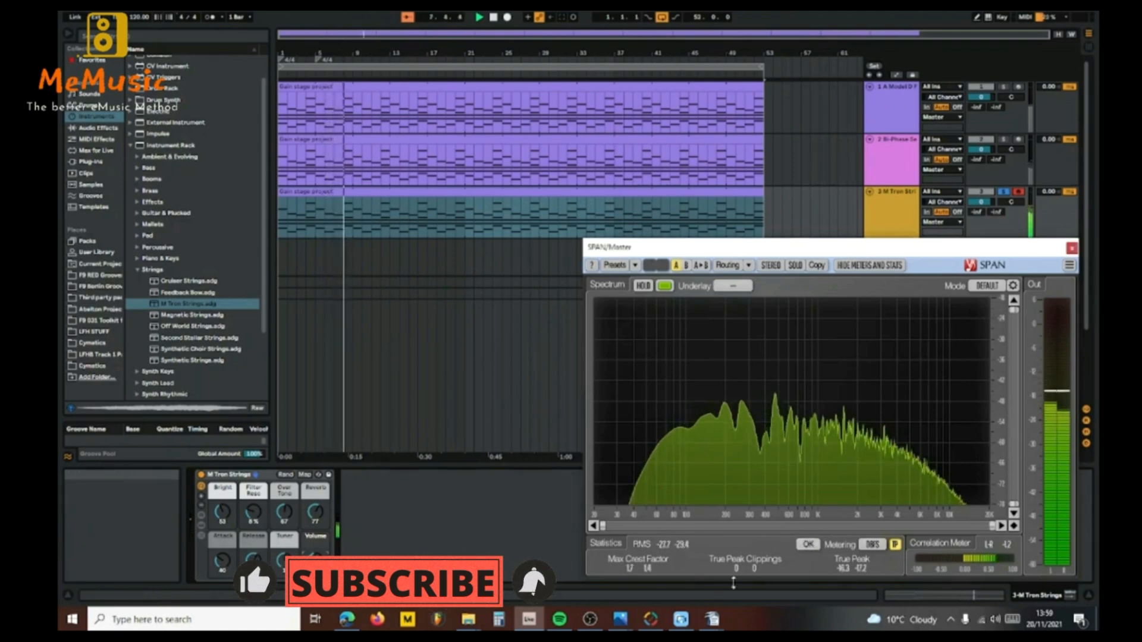
pyautogui.moveTo(315, 560); pyautogui.dragTo(315, 557)
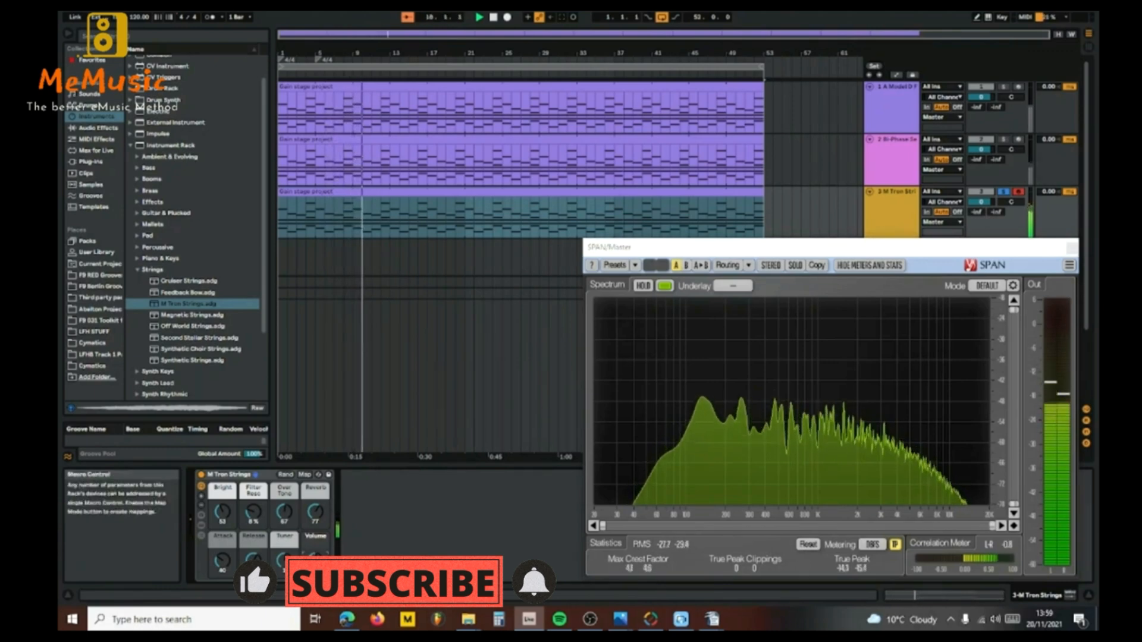
pyautogui.click(808, 545)
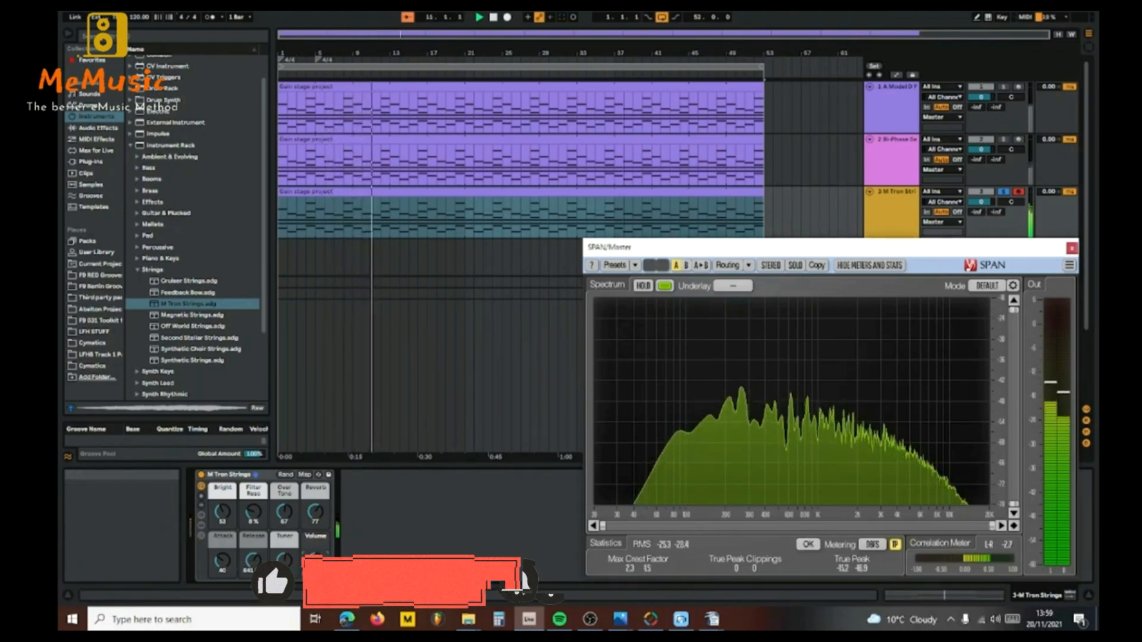
pyautogui.moveTo(316, 560); pyautogui.dragTo(315, 563)
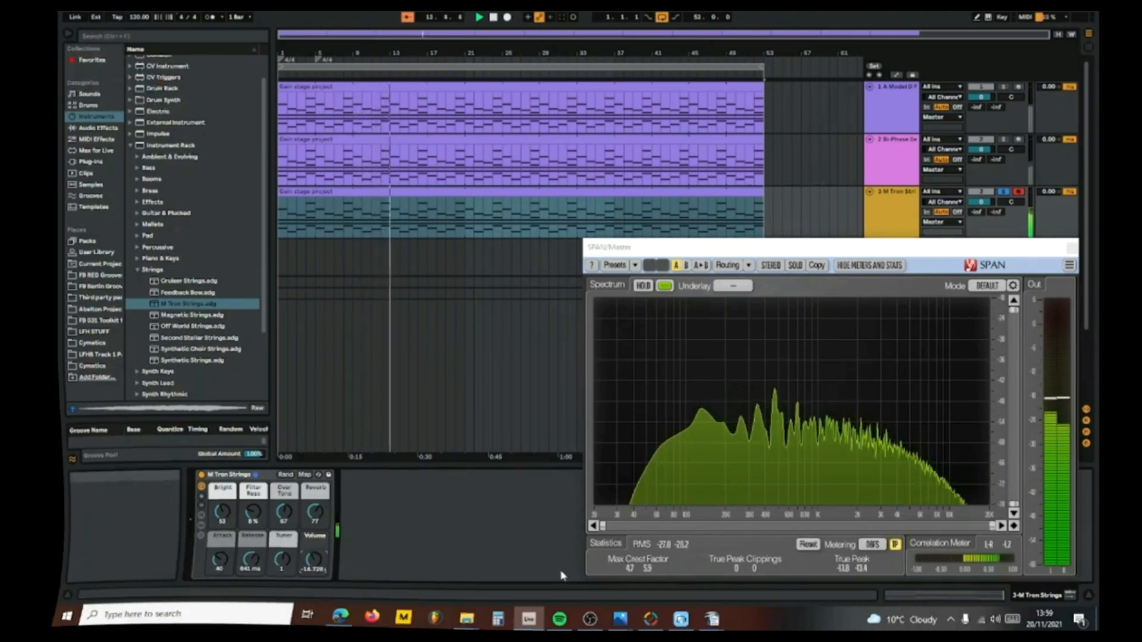